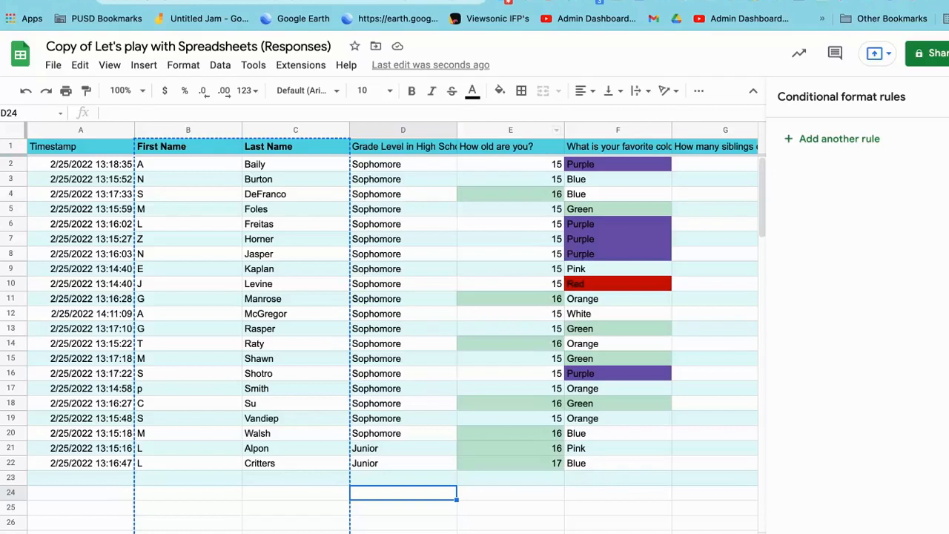
Step: Try inserting a chart directly from the "How old are you?" column, and undo it
click(510, 130)
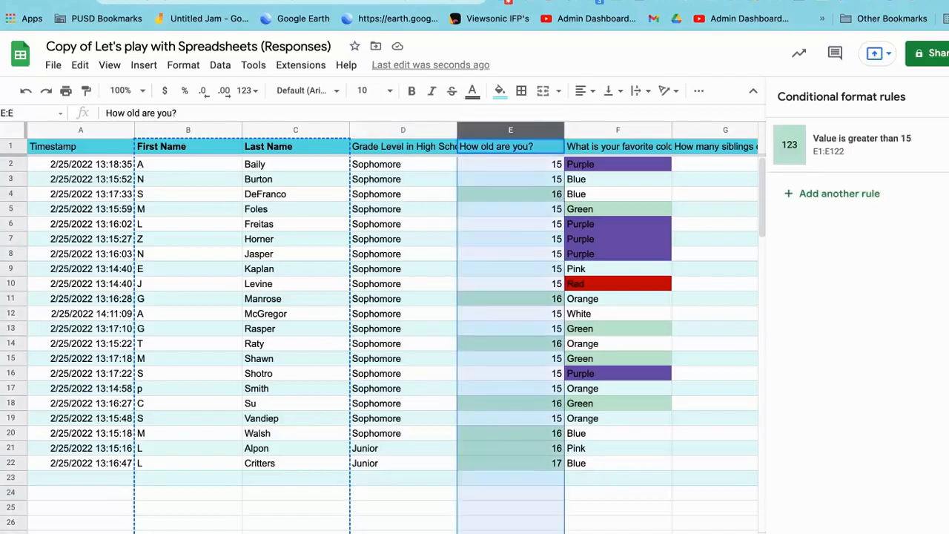
click(698, 91)
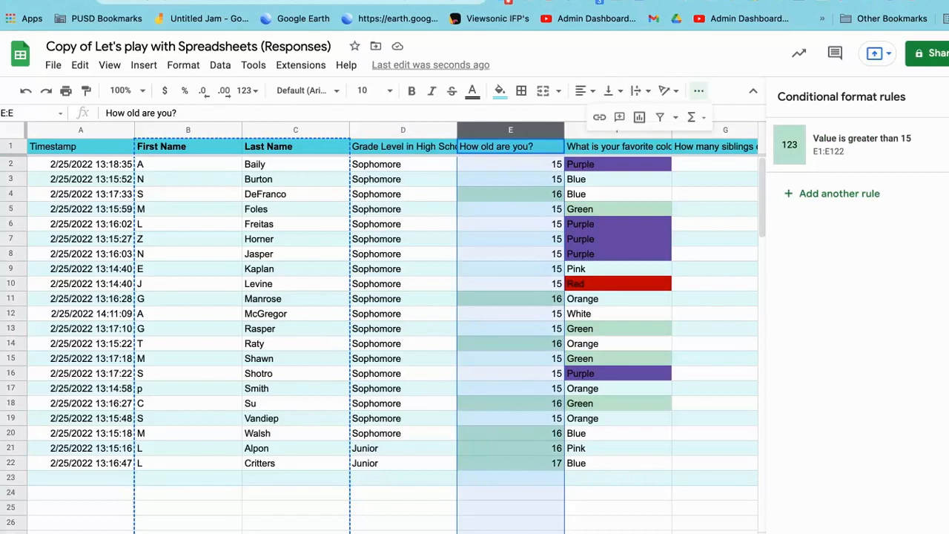
click(639, 117)
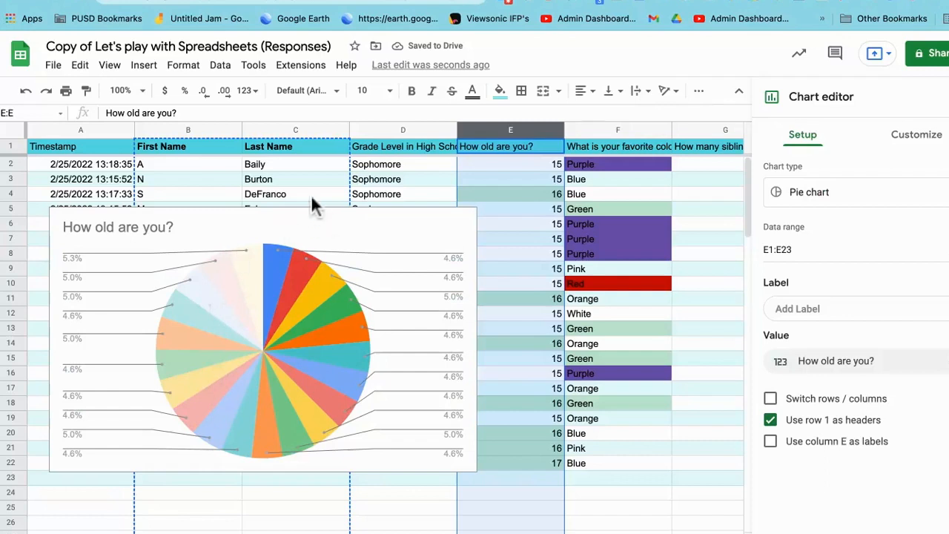
key(super+z)
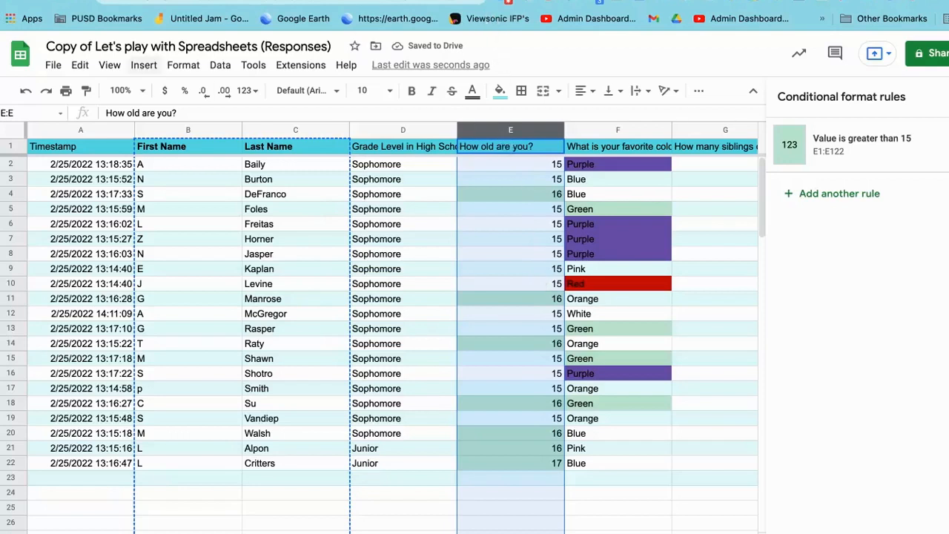
Step: Create a pivot table on a new sheet from the "How old are you?" column and open its editor
click(144, 65)
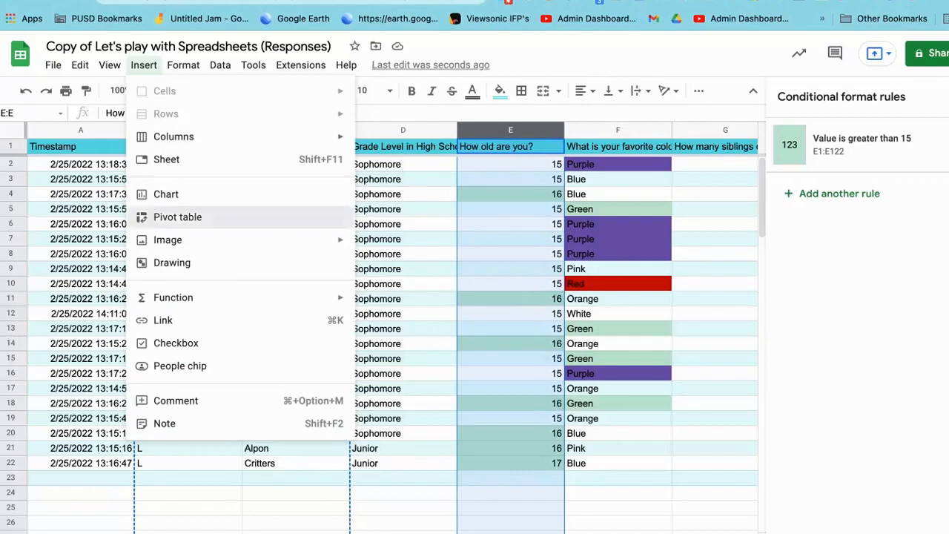
click(177, 217)
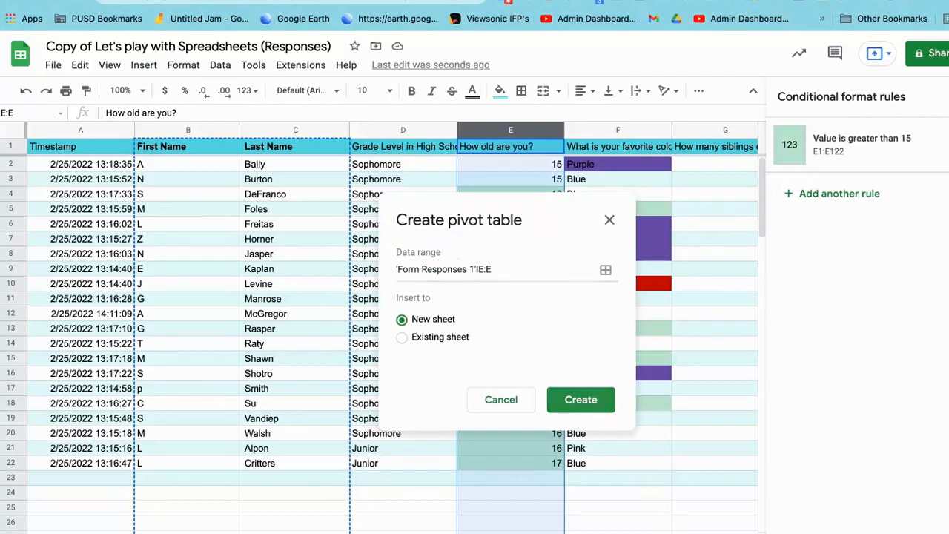
click(580, 399)
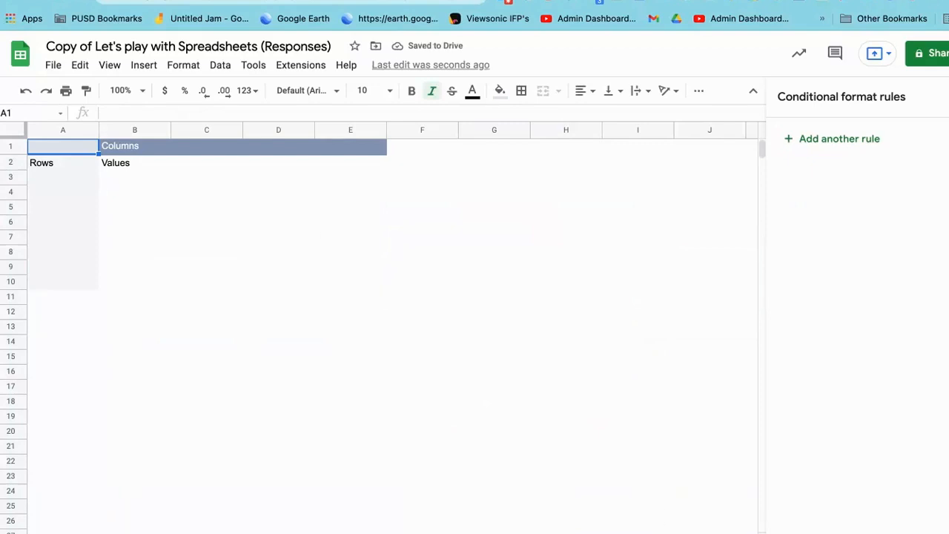
click(63, 163)
click(63, 147)
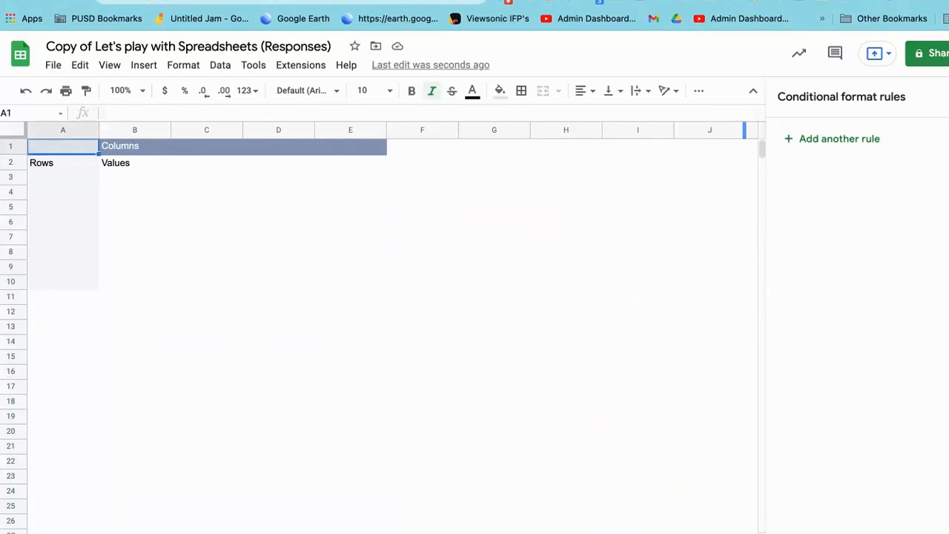
click(936, 96)
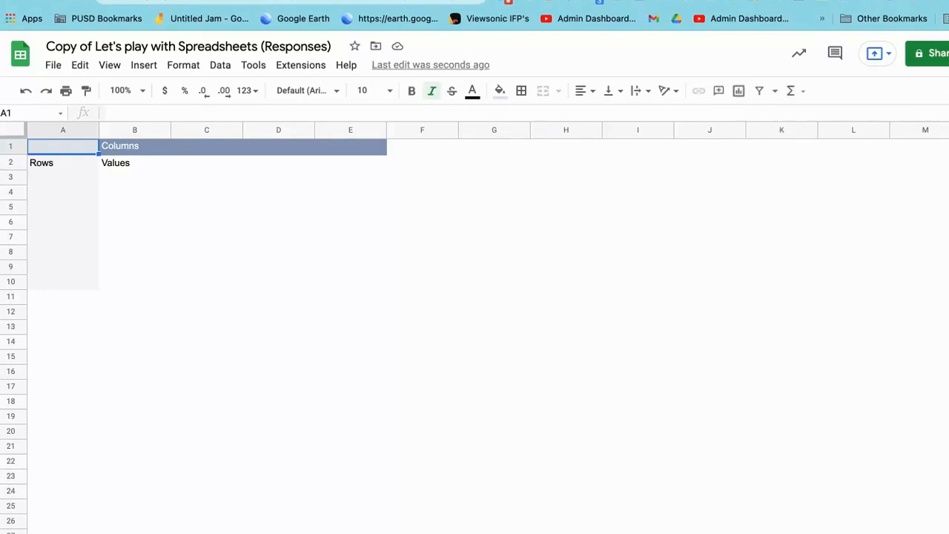
click(63, 163)
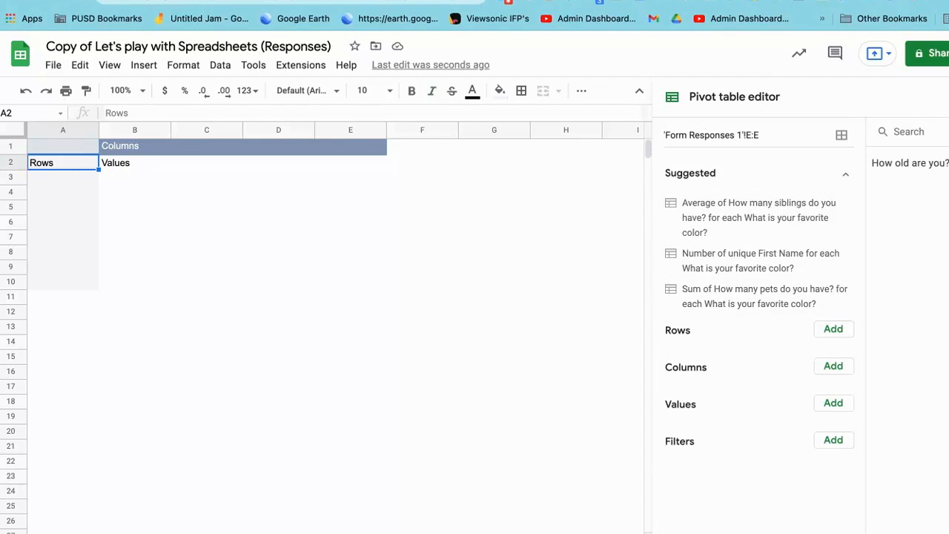
Step: Add "How old are you?" to the pivot table as both rows and values, summarizing the values by COUNTA
click(833, 329)
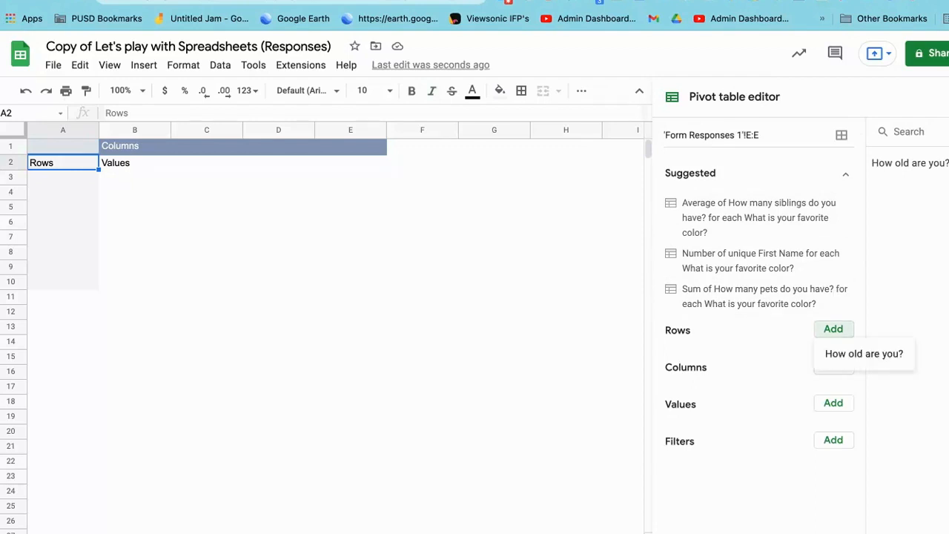
click(864, 354)
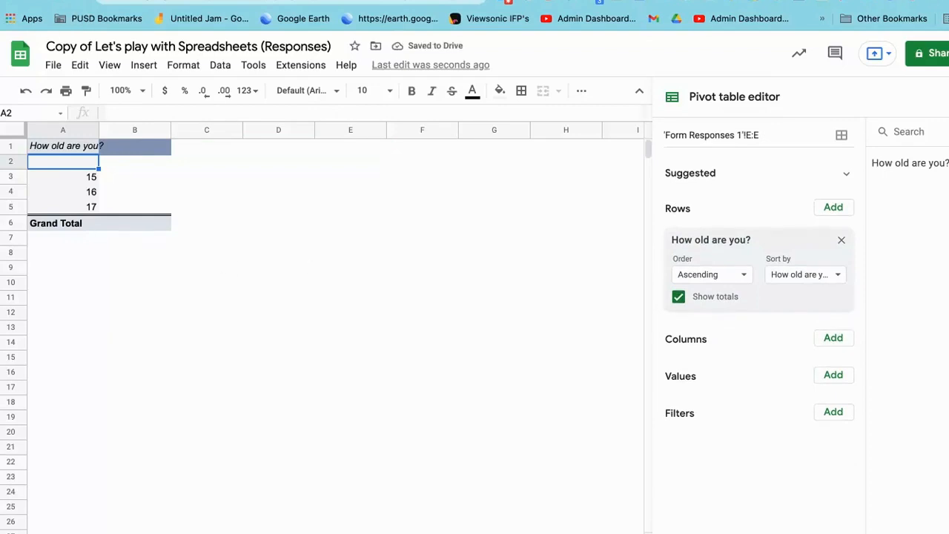
click(832, 375)
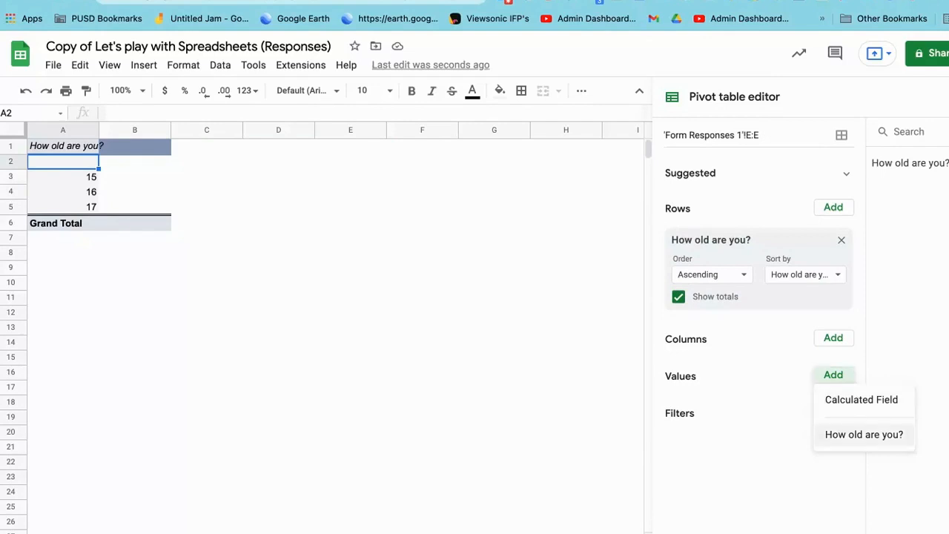
click(863, 434)
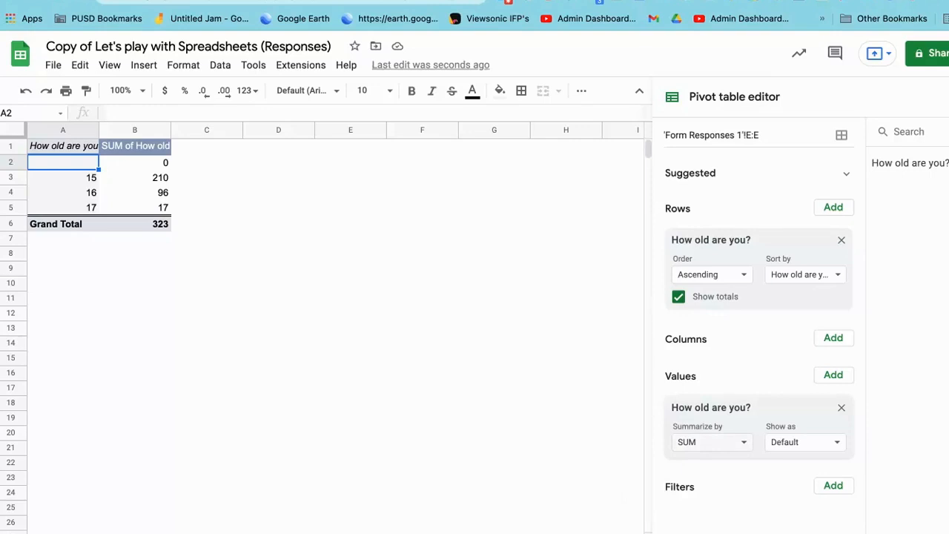
click(711, 443)
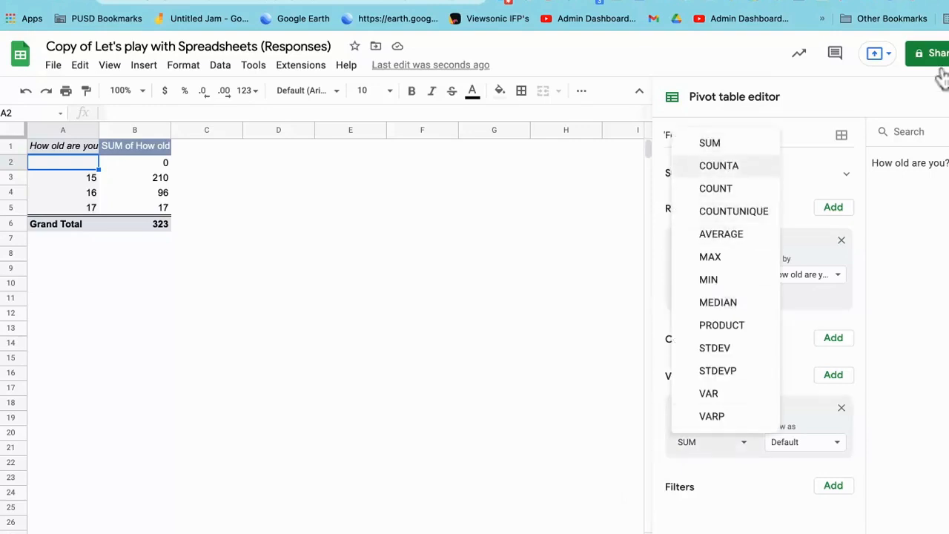
click(718, 166)
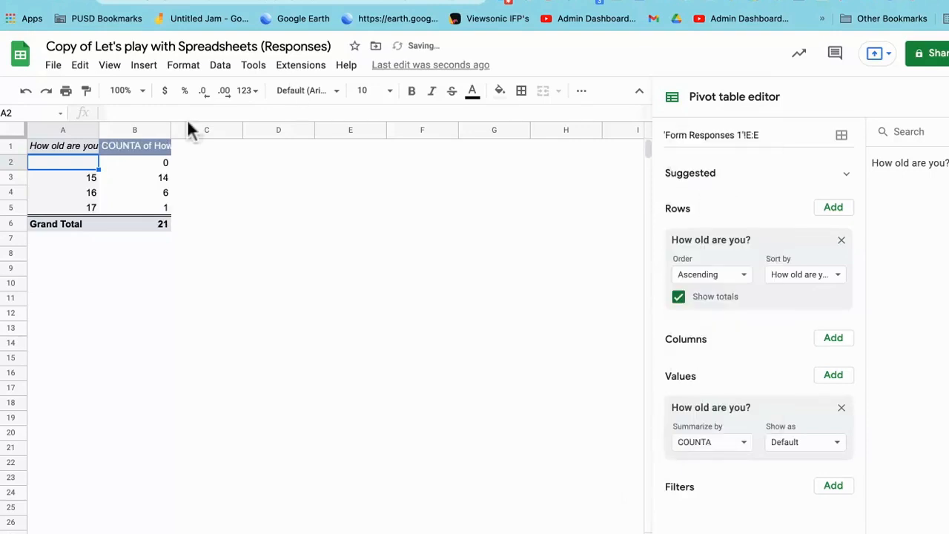
Step: Compare the age counts with the form responses and turn off the pivot table's row totals
click(135, 178)
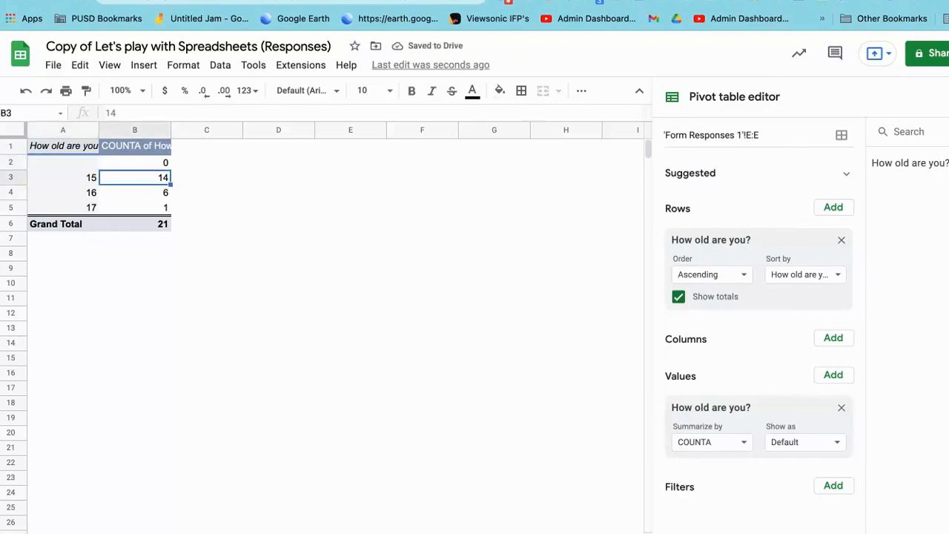
click(134, 208)
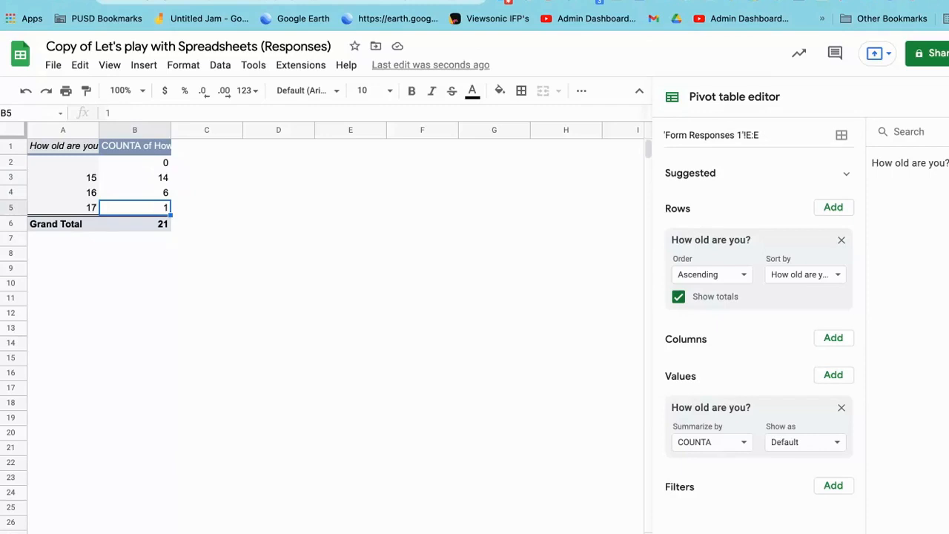
key(ctrl+shift+Page_Up)
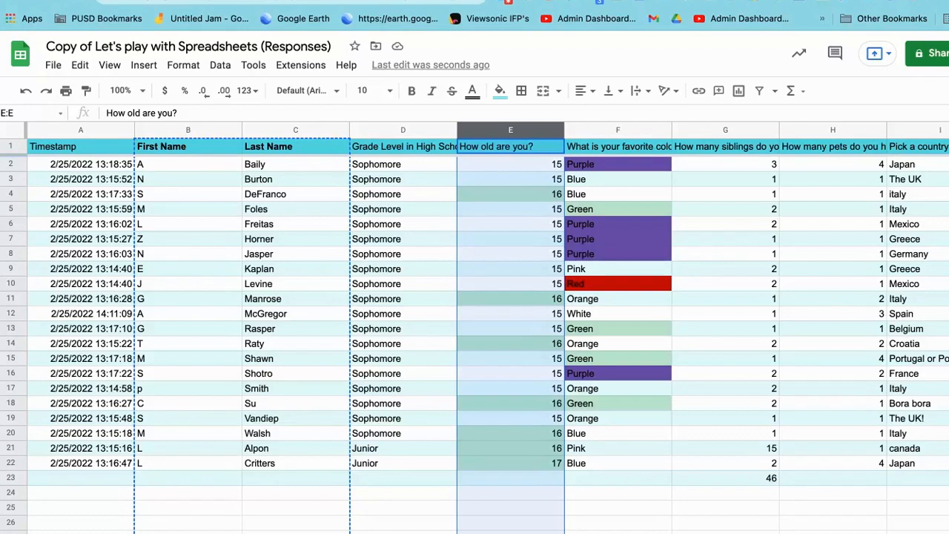
key(ctrl+shift+Page_Down)
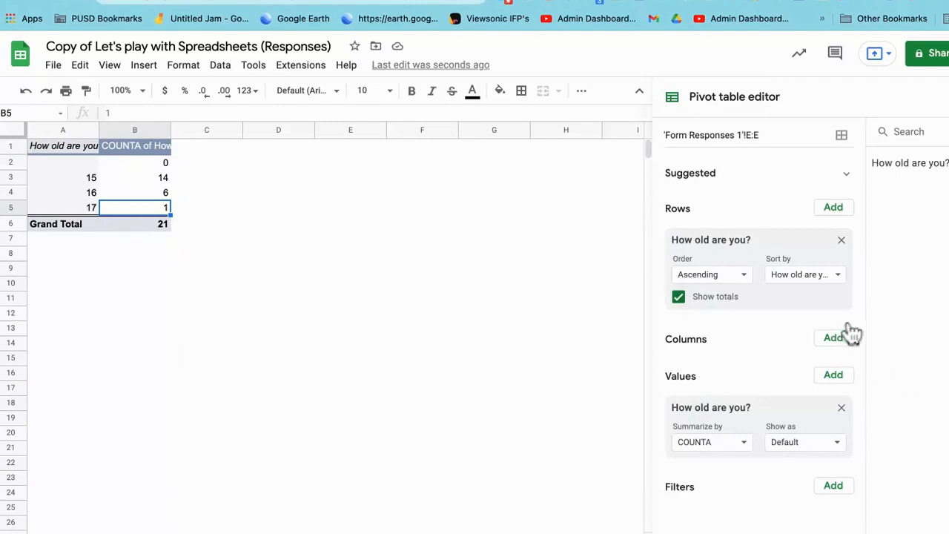
click(678, 296)
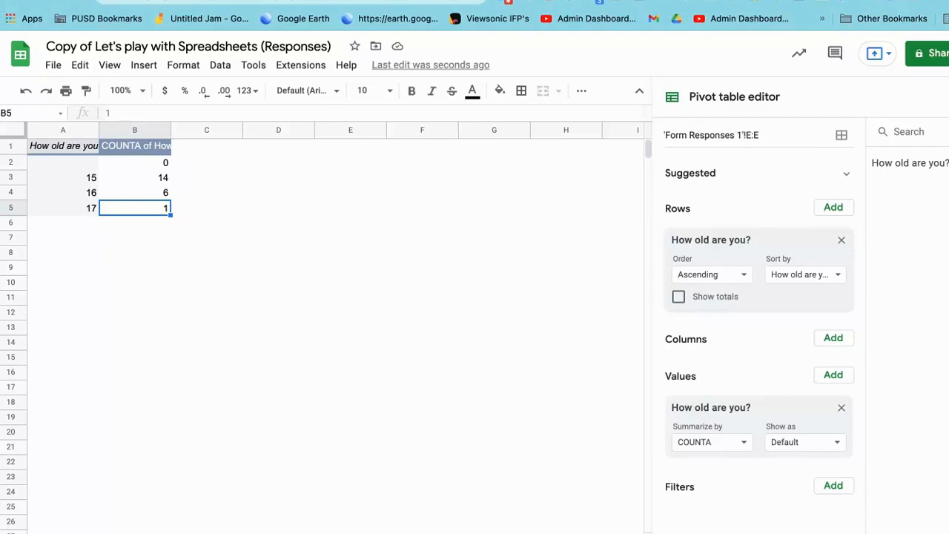
Step: Insert a pie chart of the age counts from the whole pivot table sheet
key(ctrl+a)
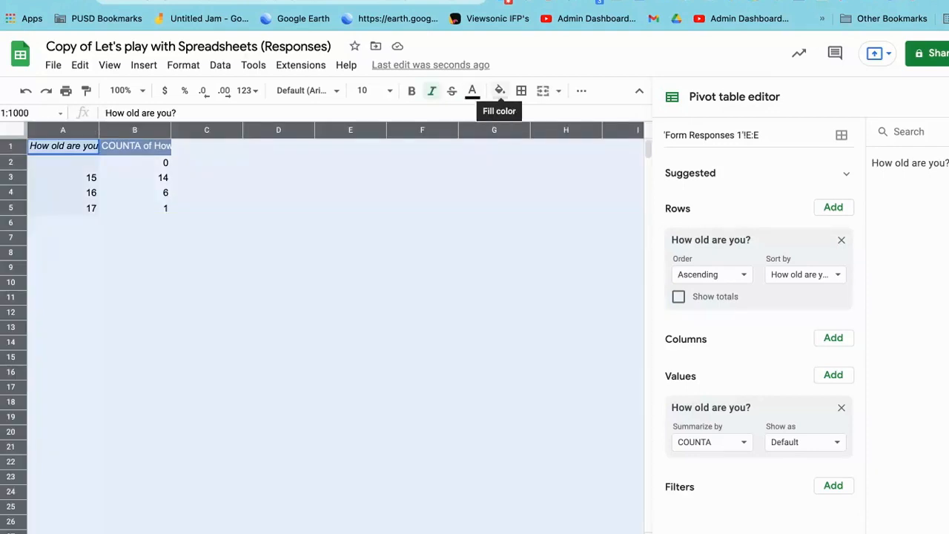
click(581, 91)
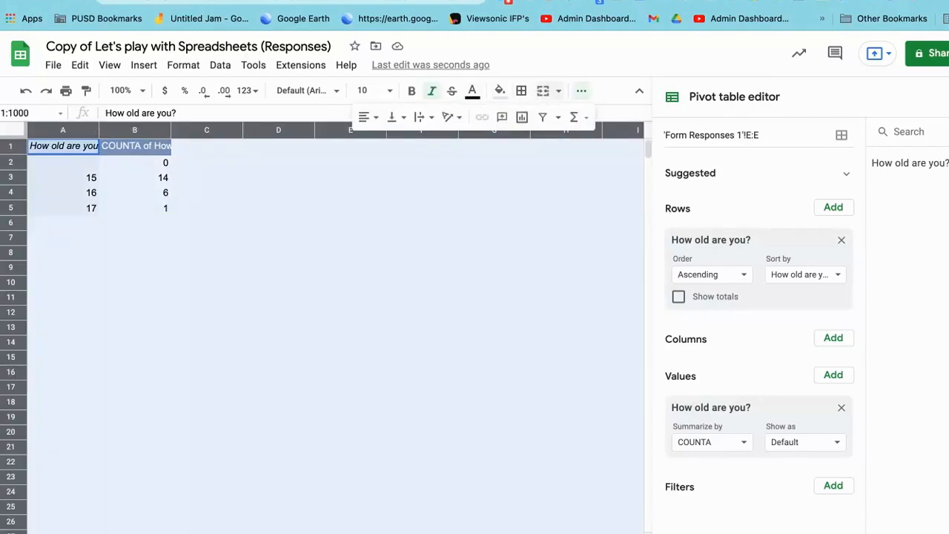
click(522, 117)
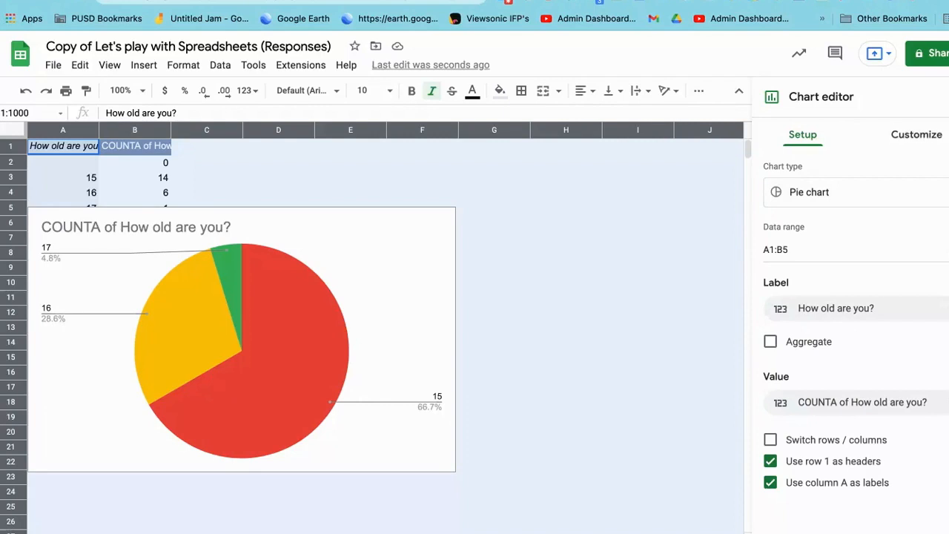
Step: Examine the pie chart's customization options, its chart actions and its title settings
click(917, 135)
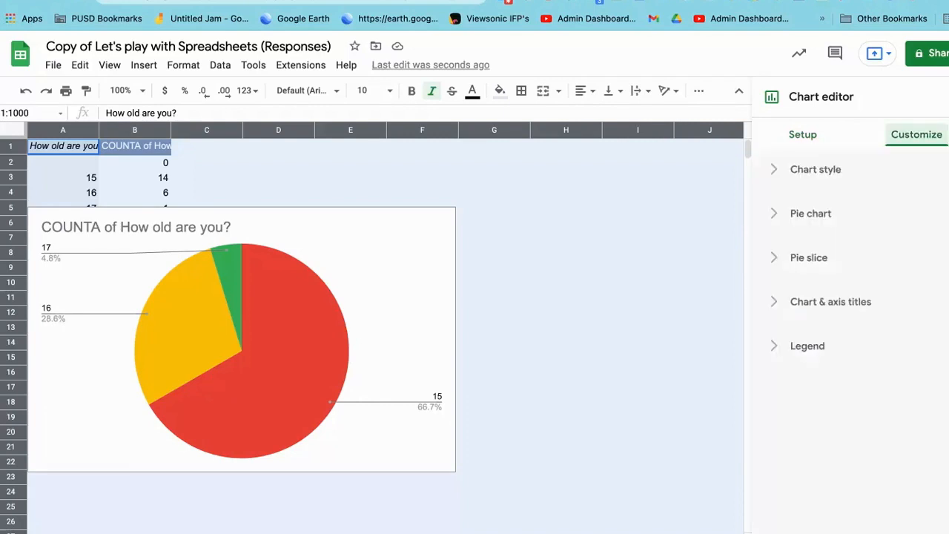
click(811, 213)
scroll(804, 401, down, 1)
click(290, 212)
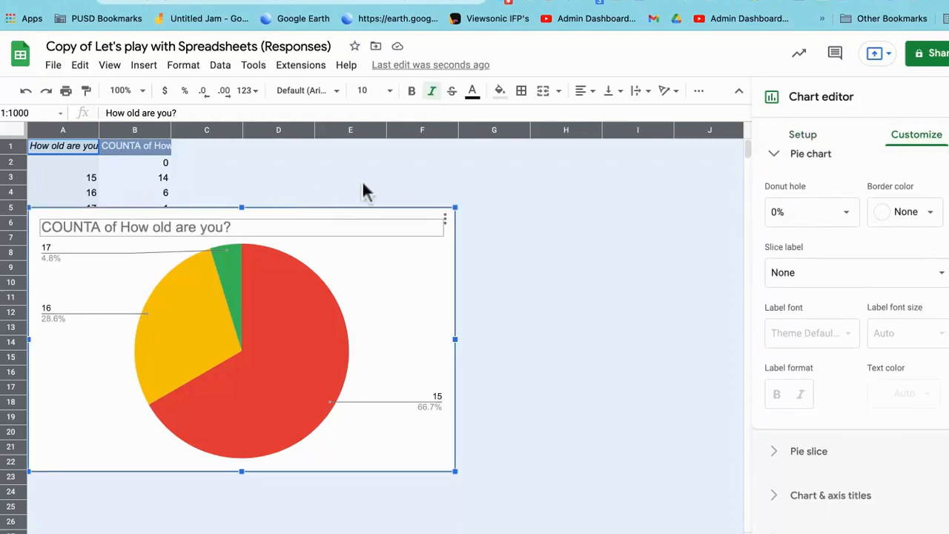
click(445, 219)
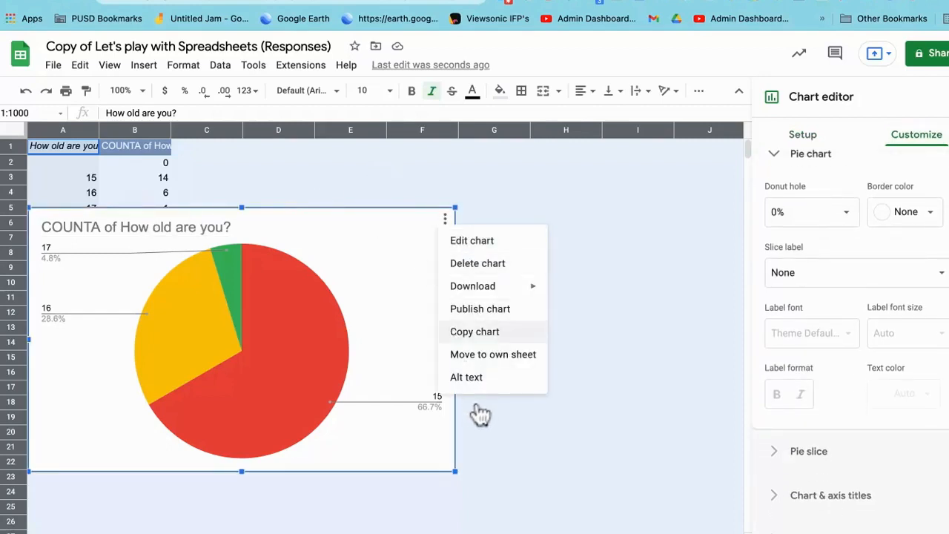
click(263, 220)
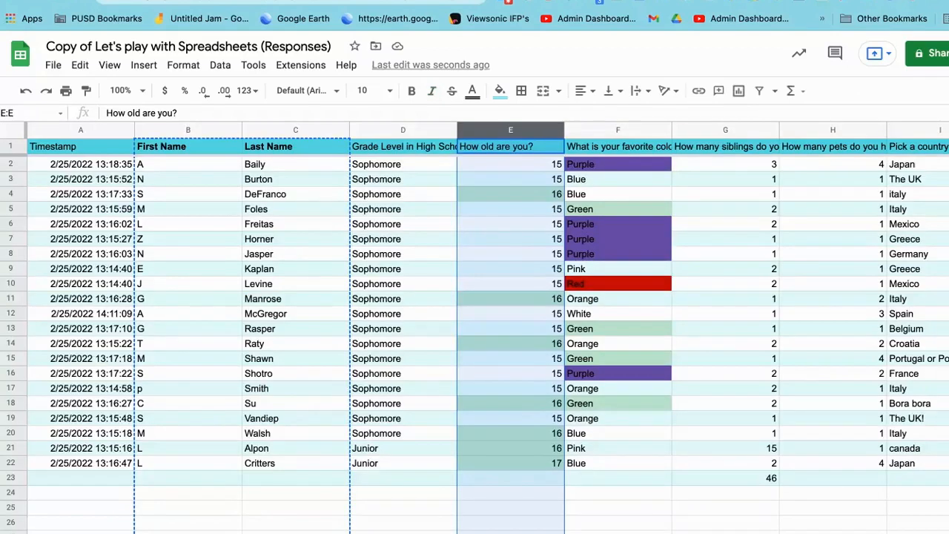
Step: Create a pivot table on a new sheet from the form responses' "Pick a country you'd like to visit" column
click(510, 479)
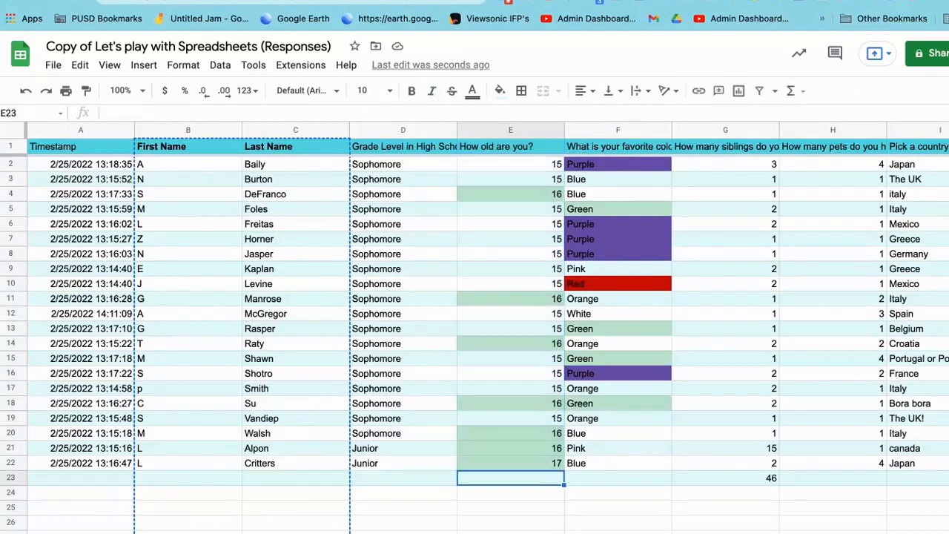
scroll(511, 478, right, 3)
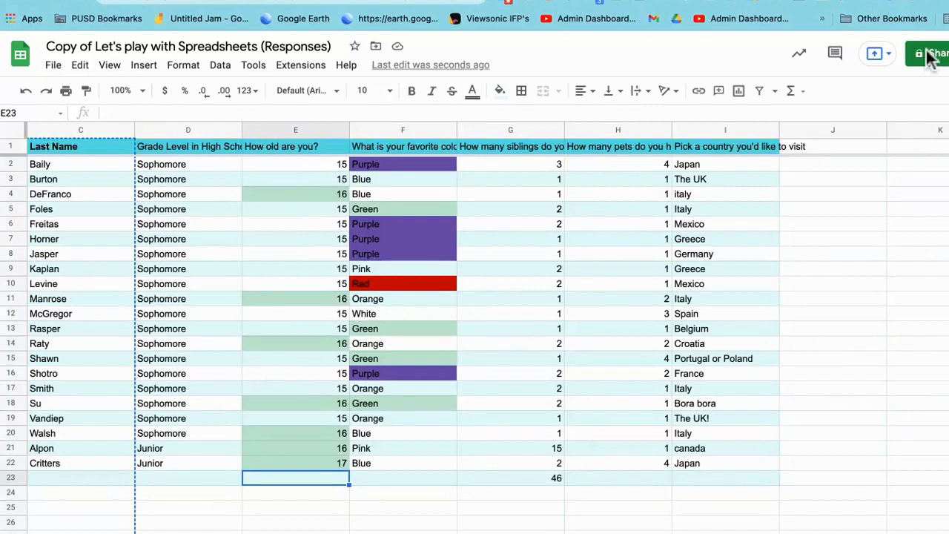
click(725, 164)
click(725, 130)
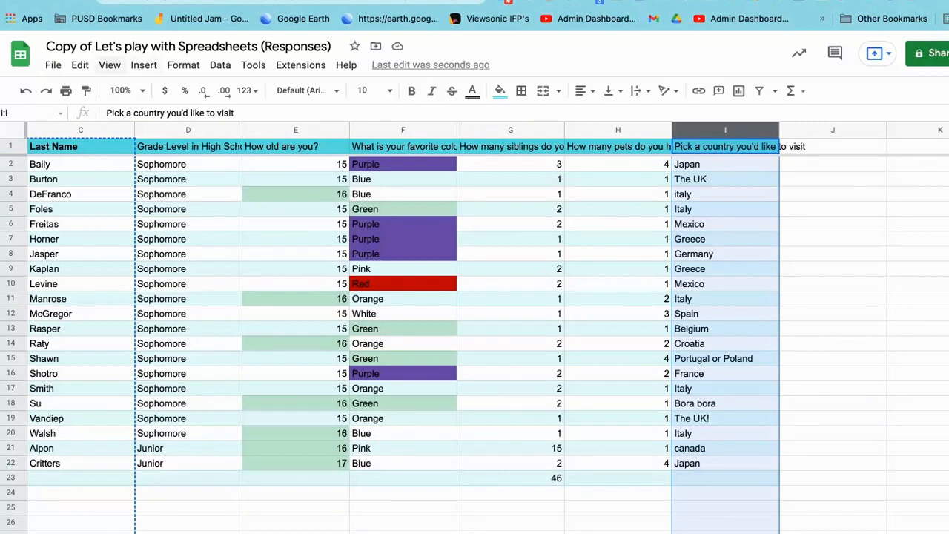
click(144, 65)
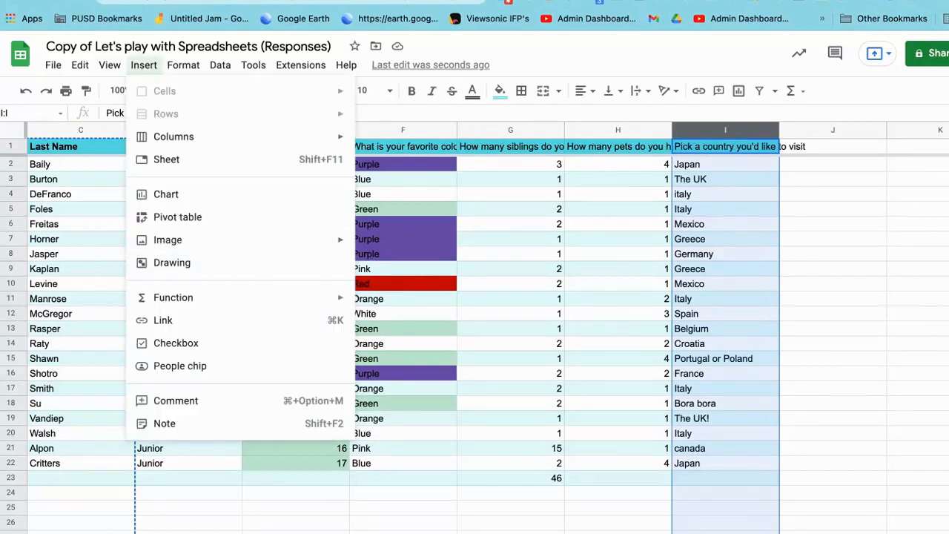
click(177, 216)
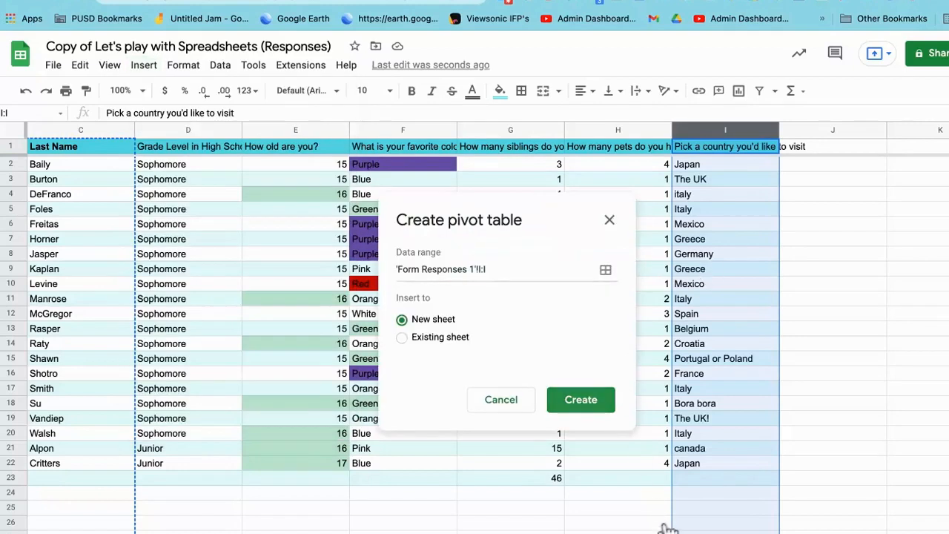
click(581, 400)
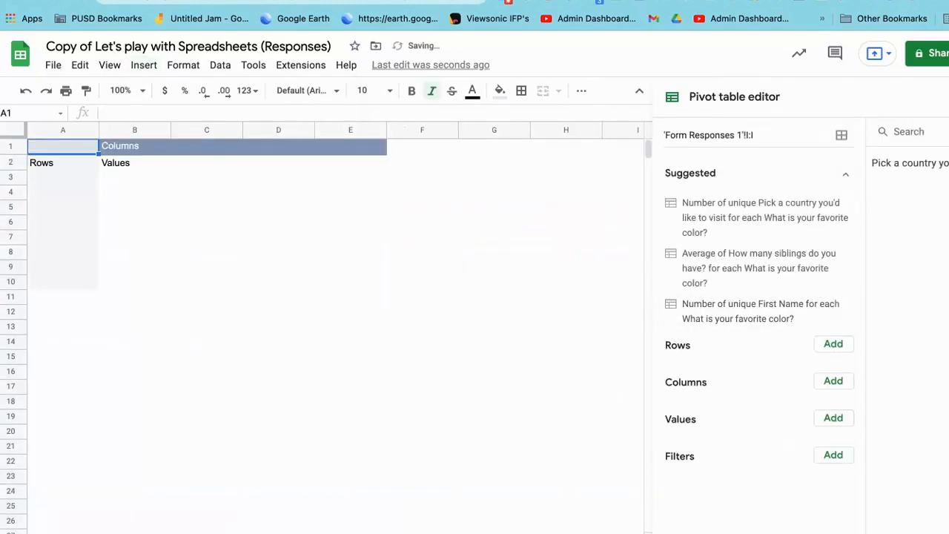
Step: Add "Pick a country you'd like to visit" to the pivot table as both rows and values, summarized by COUNTA
click(832, 344)
click(875, 368)
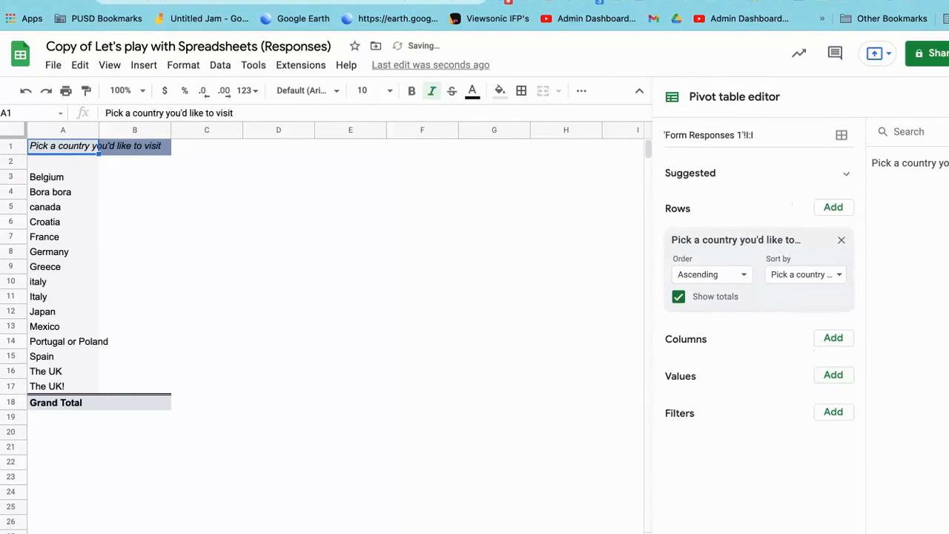
click(833, 374)
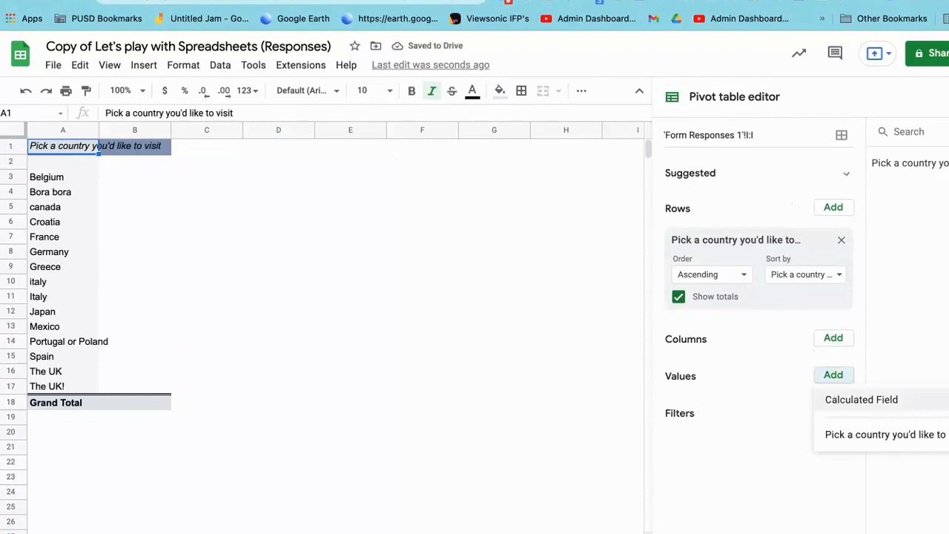
click(885, 435)
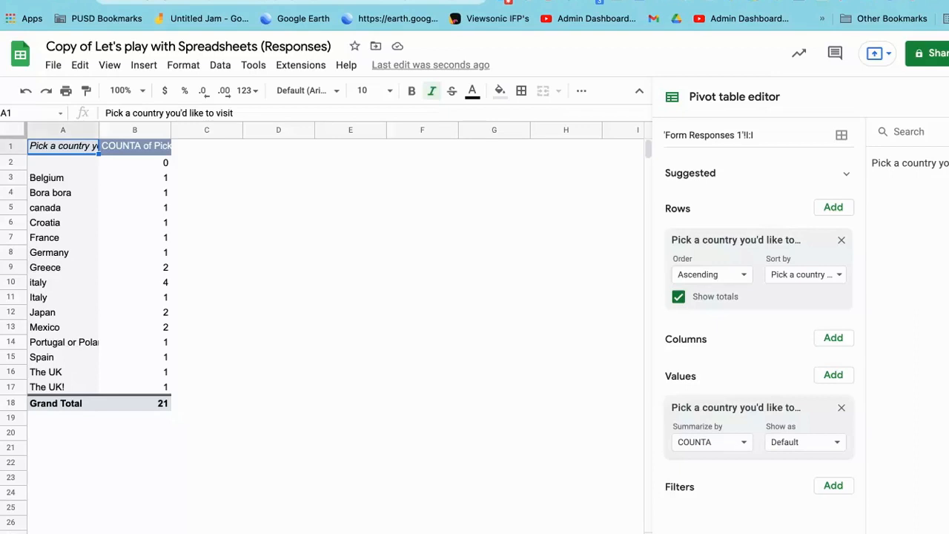
Step: Correct the "The UK!" entry in the form responses' country column to read "The UK"
click(159, 532)
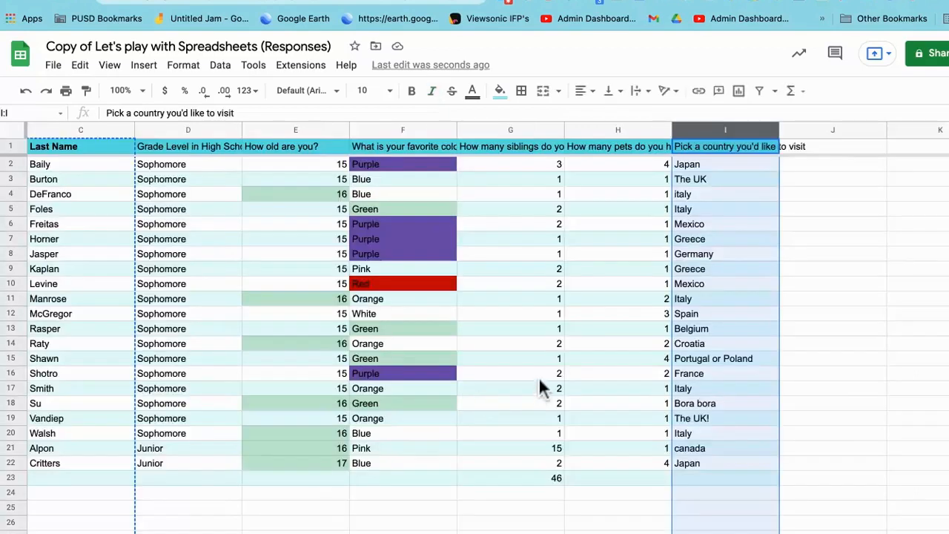
double_click(725, 418)
text(\)
key(BackSpace)
key(BackSpace)
click(725, 448)
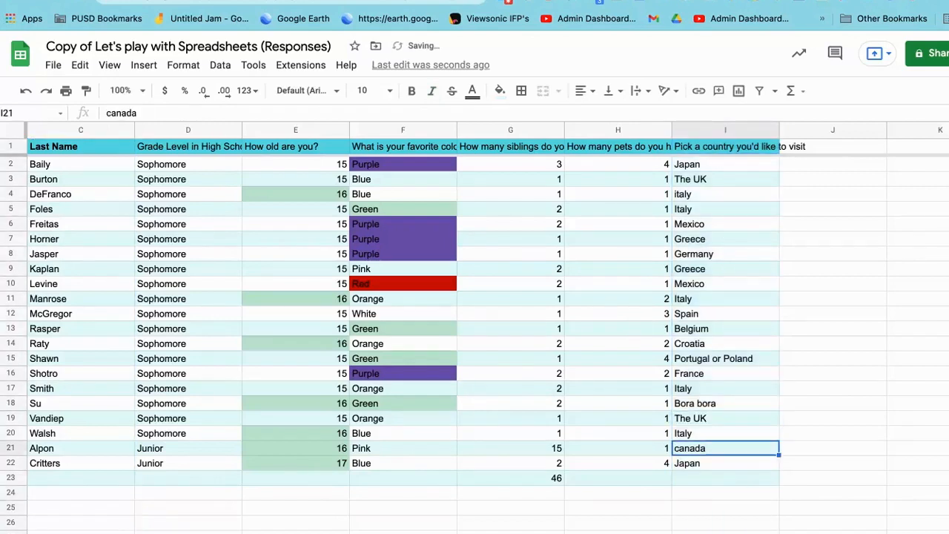
Step: Replace the lowercase "italy" entry in cell I4 of the form responses with "Italy"
double_click(690, 194)
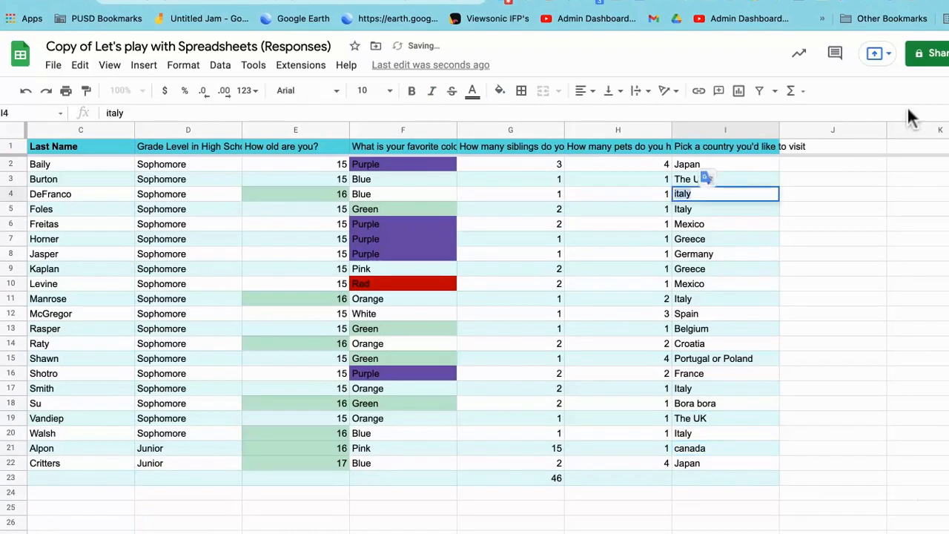
text(Italy)
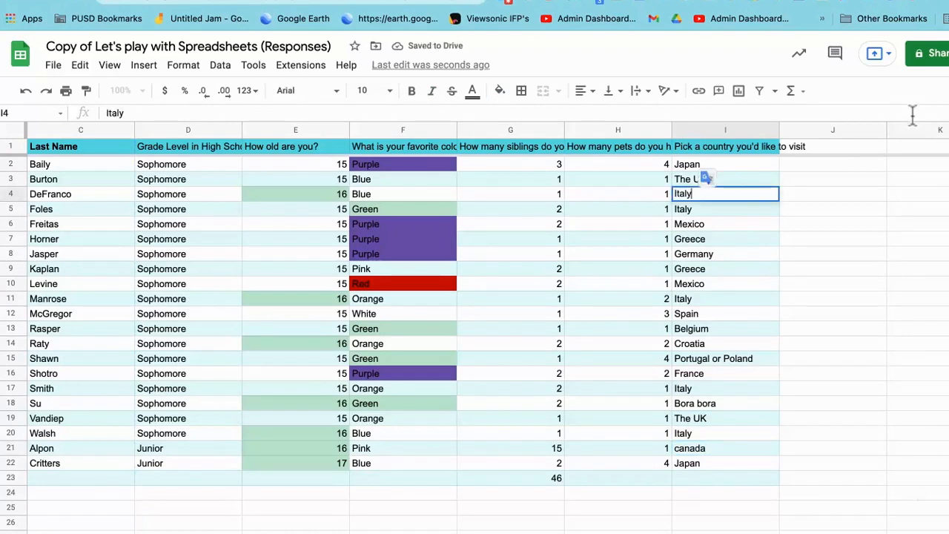
key(super+a)
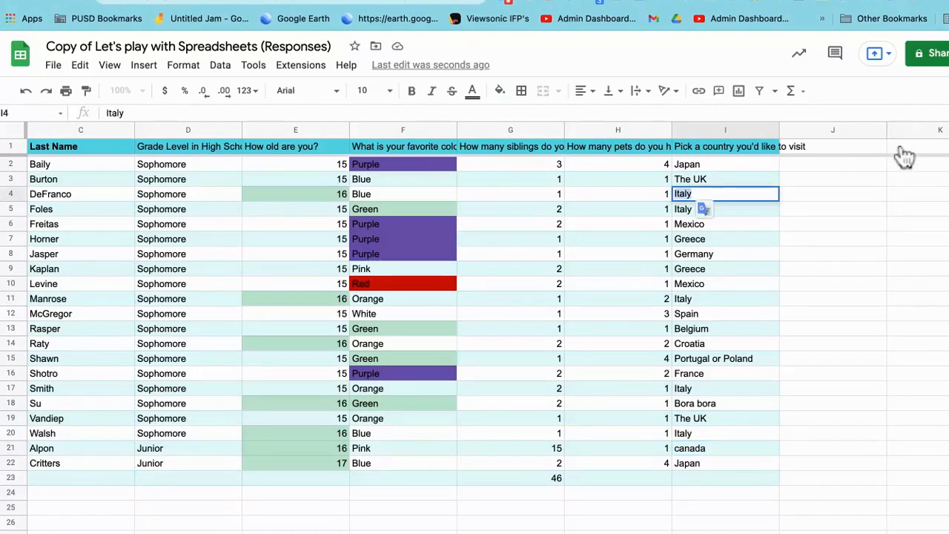
key(Return)
key(Return)
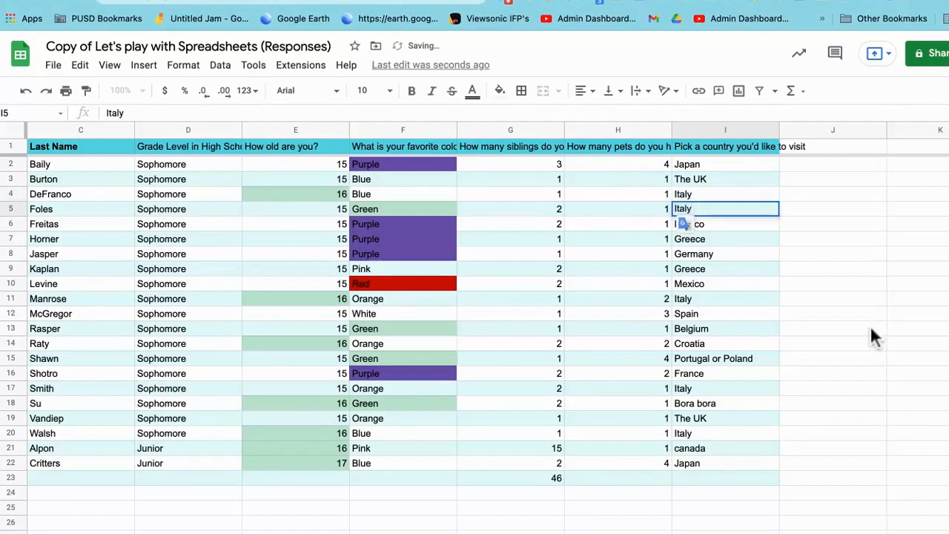
Step: Clean up the country entries in I11, I17 and I20 so that each reads exactly "Italy"
double_click(686, 299)
double_click(685, 299)
click(692, 299)
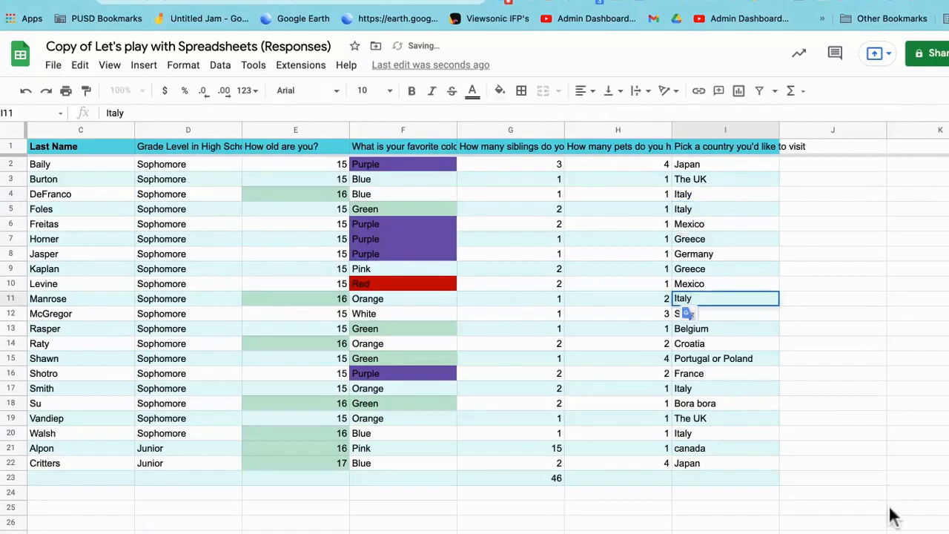
double_click(689, 389)
double_click(689, 389)
click(691, 389)
double_click(691, 434)
double_click(691, 434)
click(692, 434)
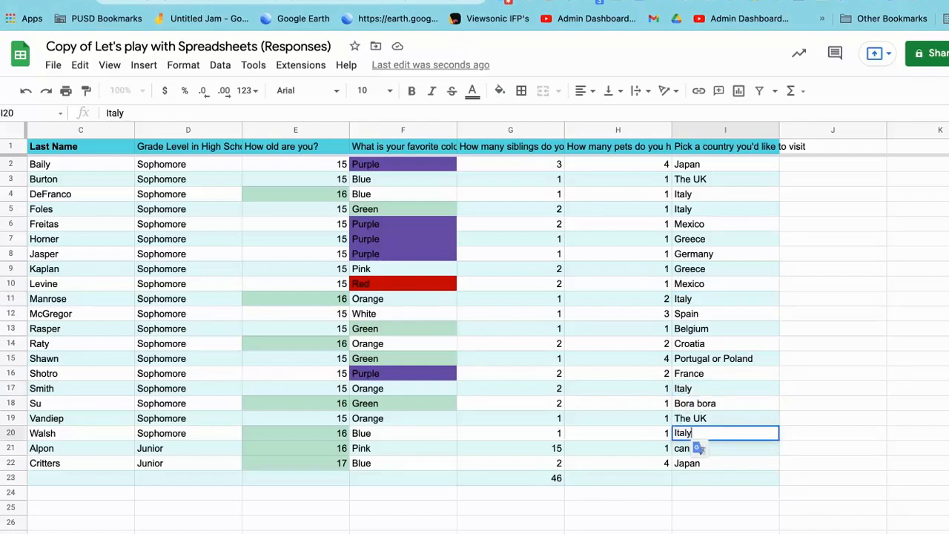
click(711, 478)
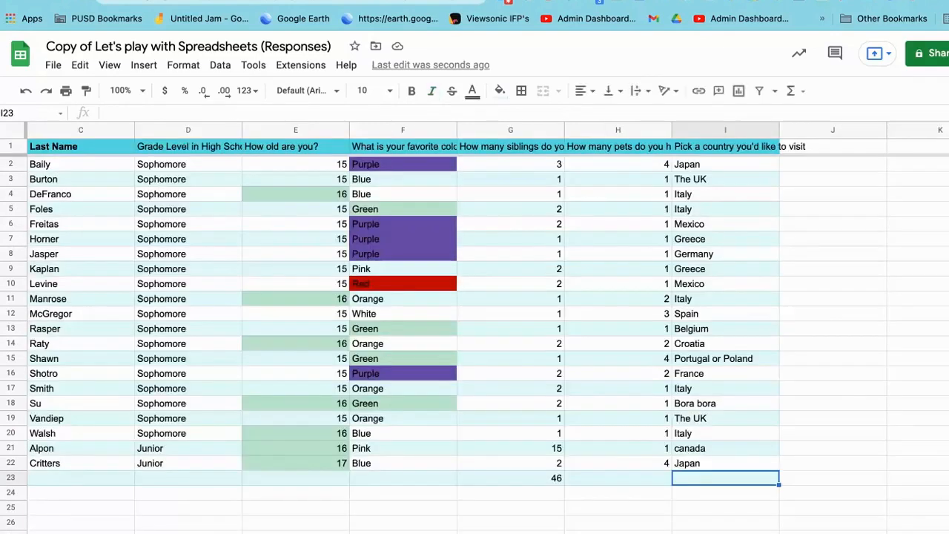
Step: Shorten the "Portugal or Poland" entry in the country column to "Portugal"
double_click(748, 359)
drag(753, 359, 710, 359)
key(BackSpace)
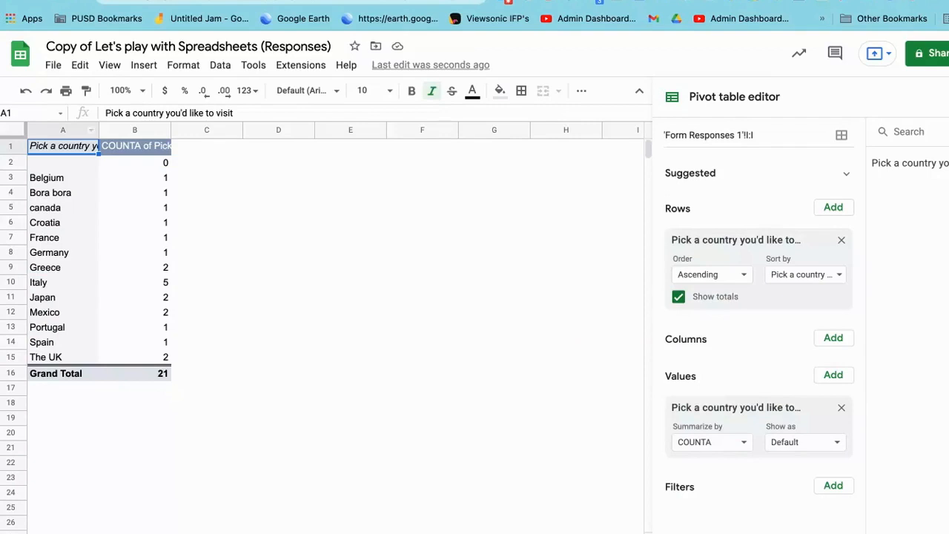
Step: Turn off the country pivot table's row totals and insert a chart from the whole pivot table sheet
key(ctrl+a)
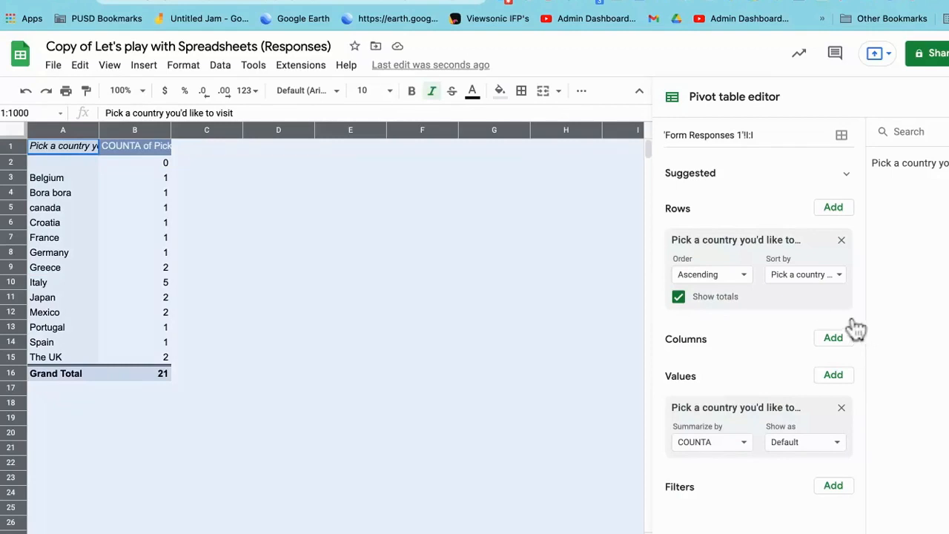
click(678, 296)
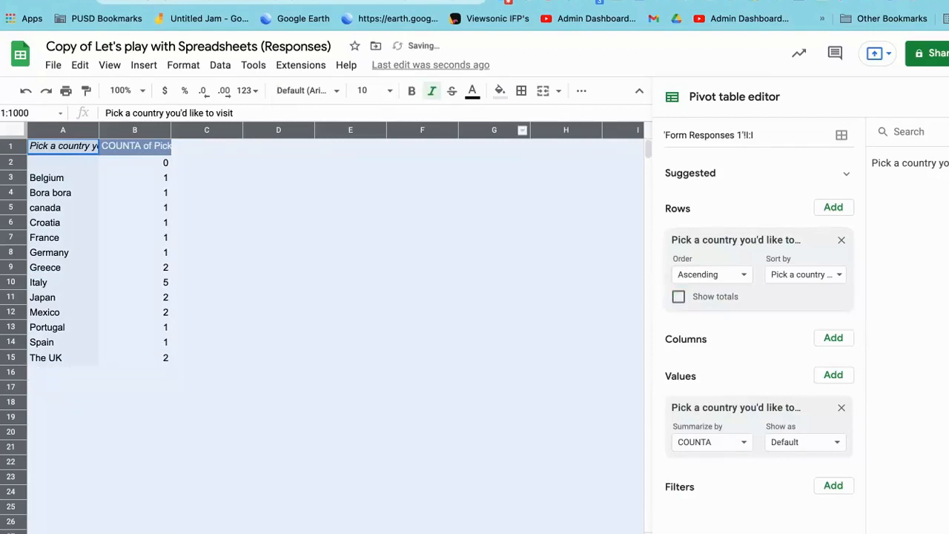
click(581, 91)
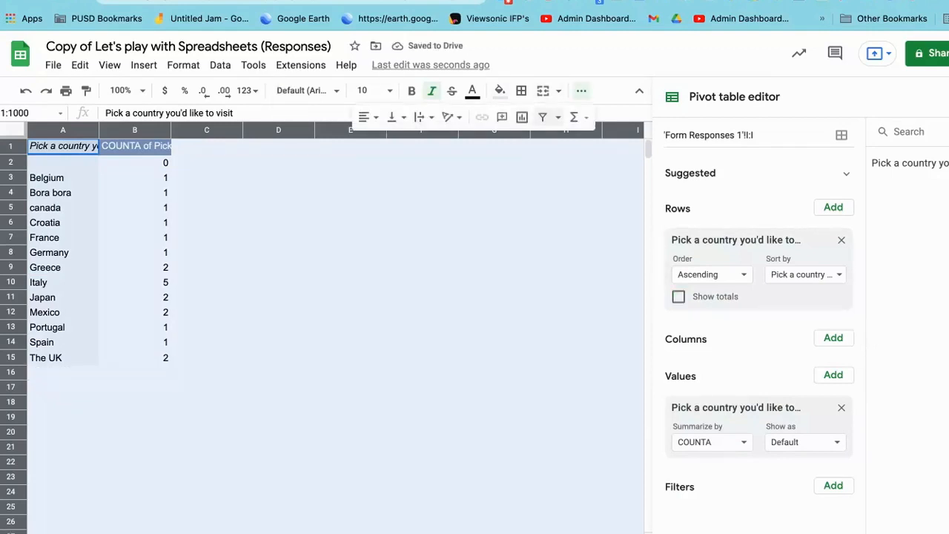
click(522, 117)
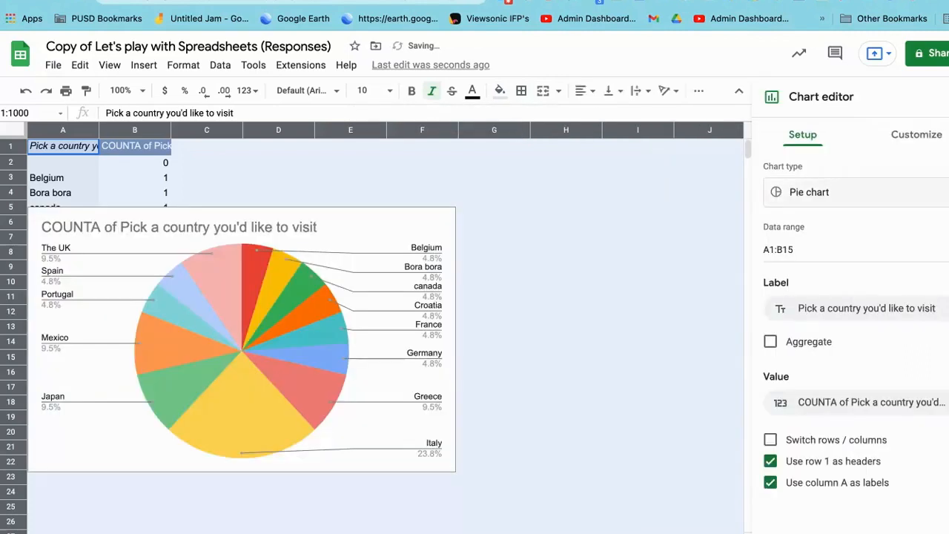
Step: Change the country chart from a pie chart to a geo chart
click(838, 192)
scroll(792, 315, down, 10)
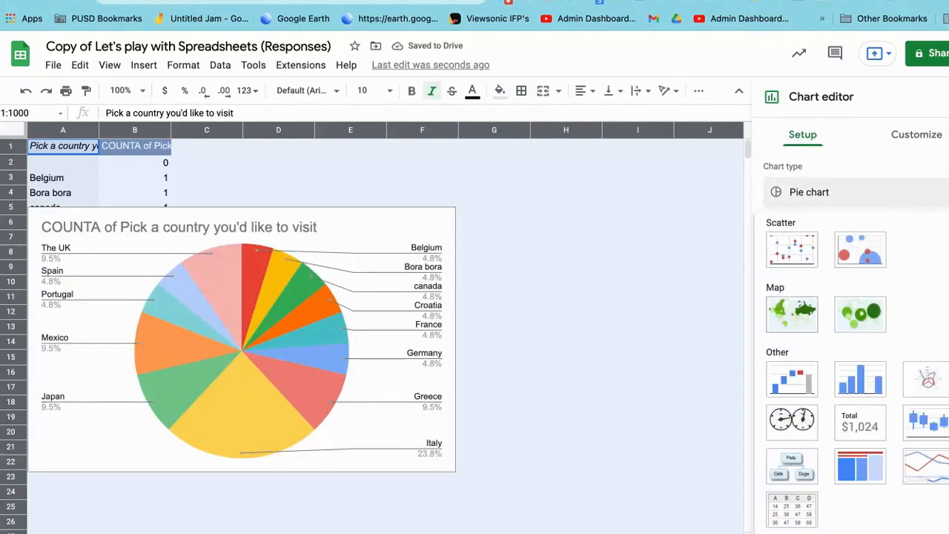
click(792, 314)
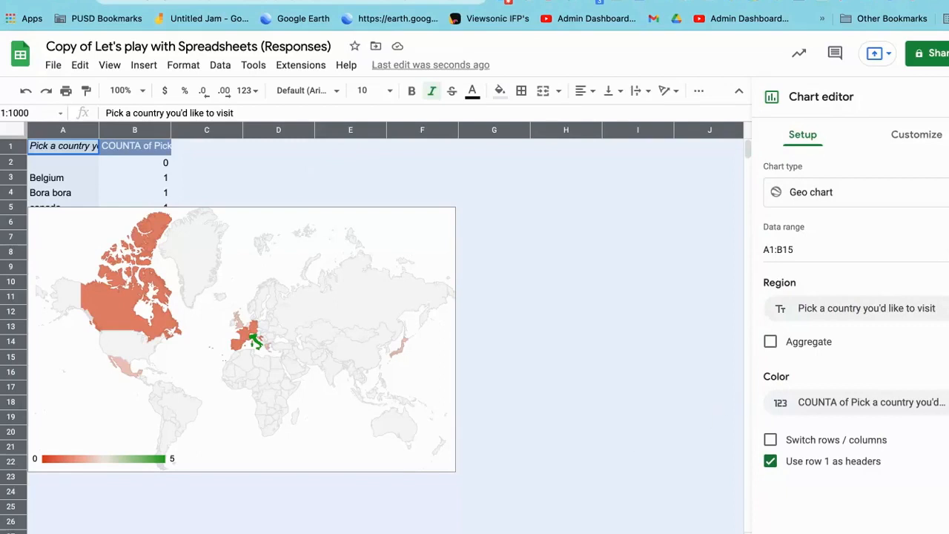
Step: Set the geo chart's minimum color to pale green and its mid color to blue
click(916, 135)
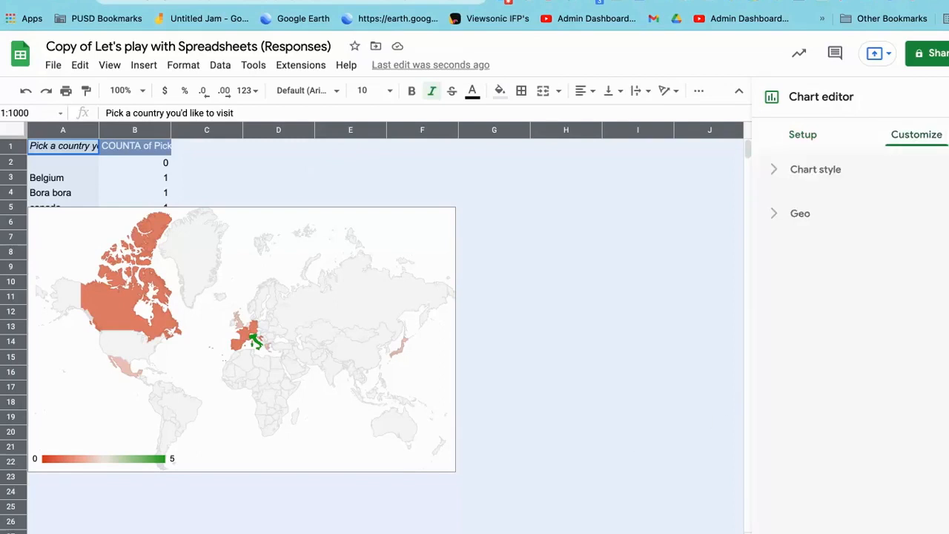
click(800, 213)
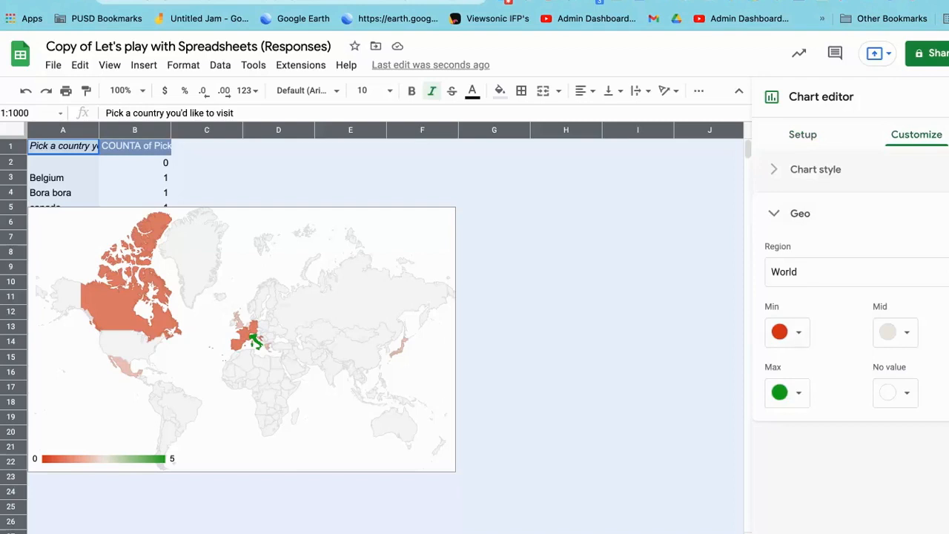
click(787, 332)
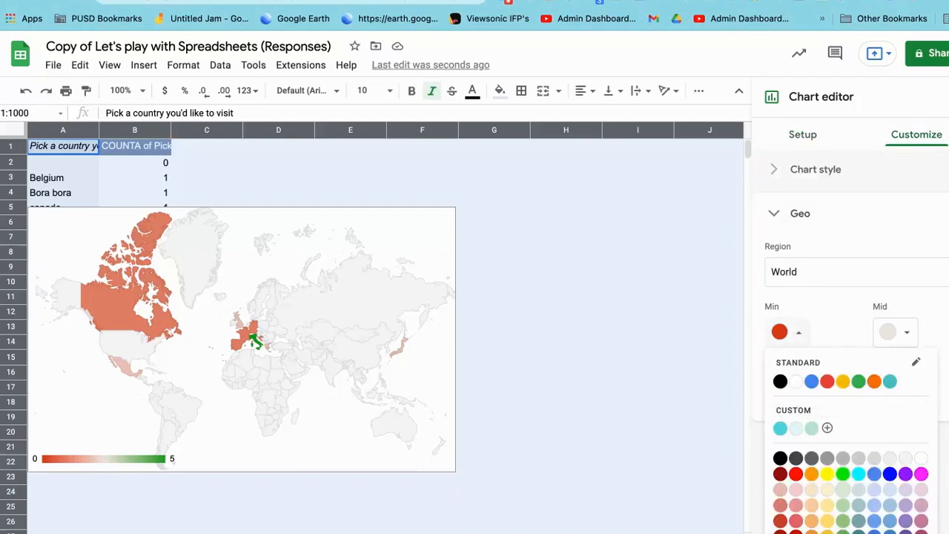
click(843, 490)
click(895, 332)
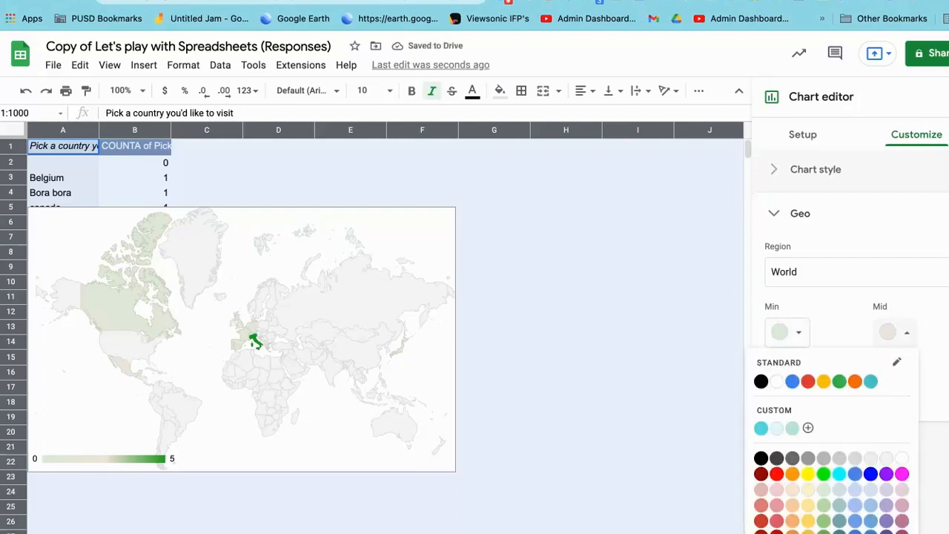
click(855, 520)
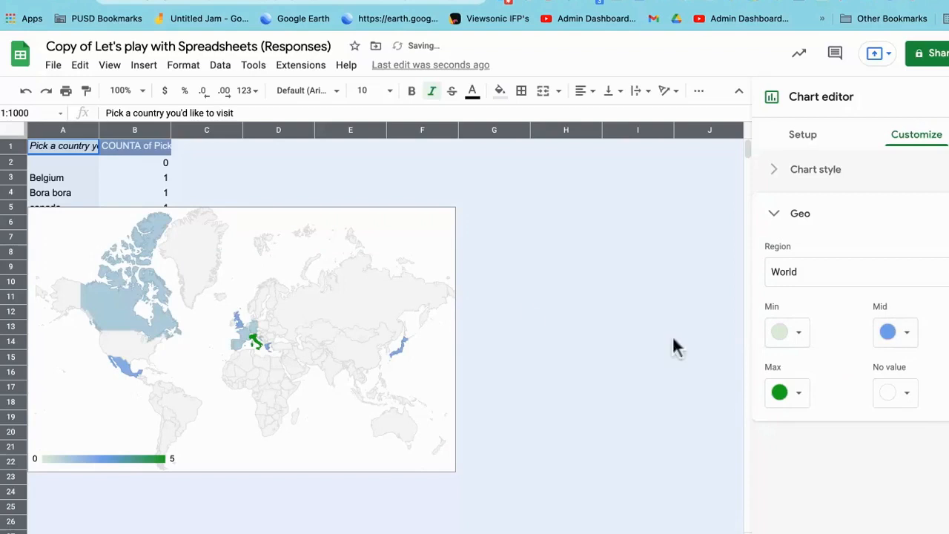
Step: Examine the visit counts shown on the map for countries such as Italy, Japan and Canada
click(255, 342)
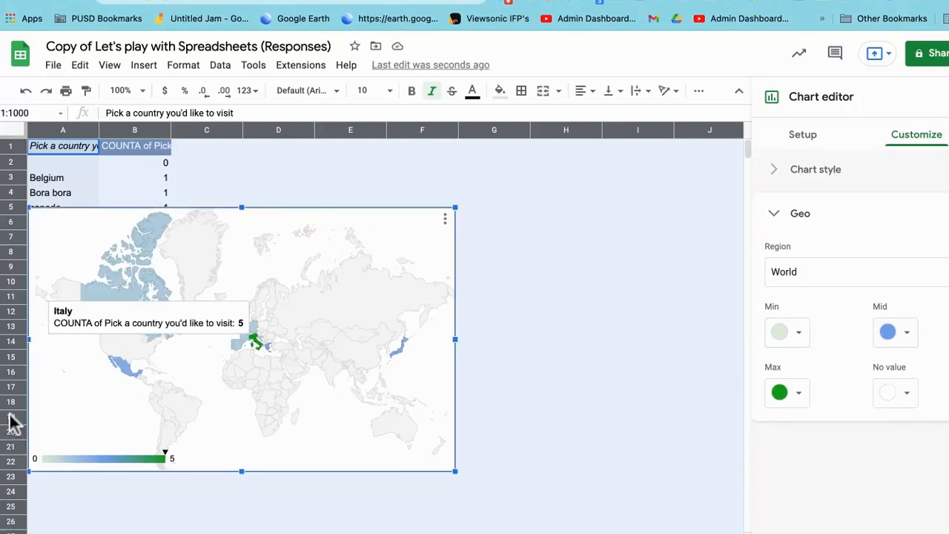
mouse_move(130, 368)
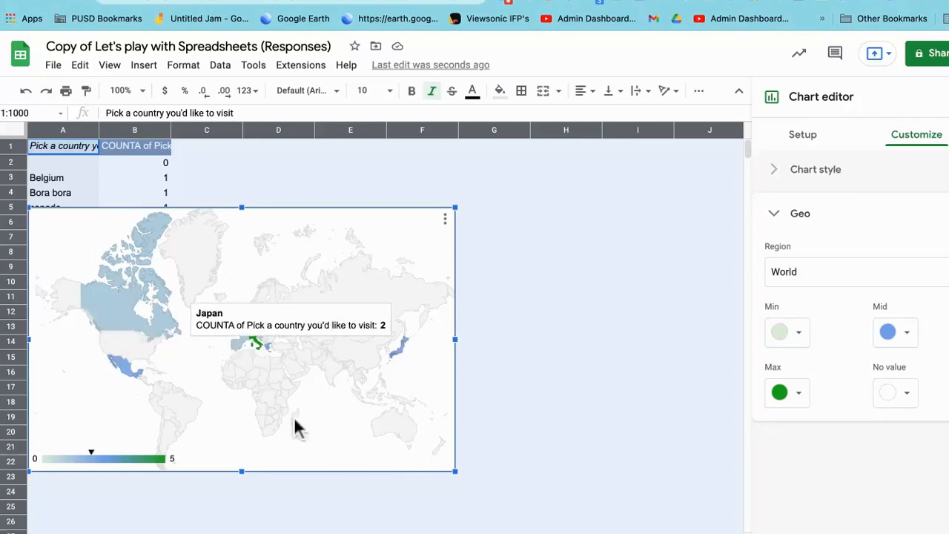
mouse_move(127, 308)
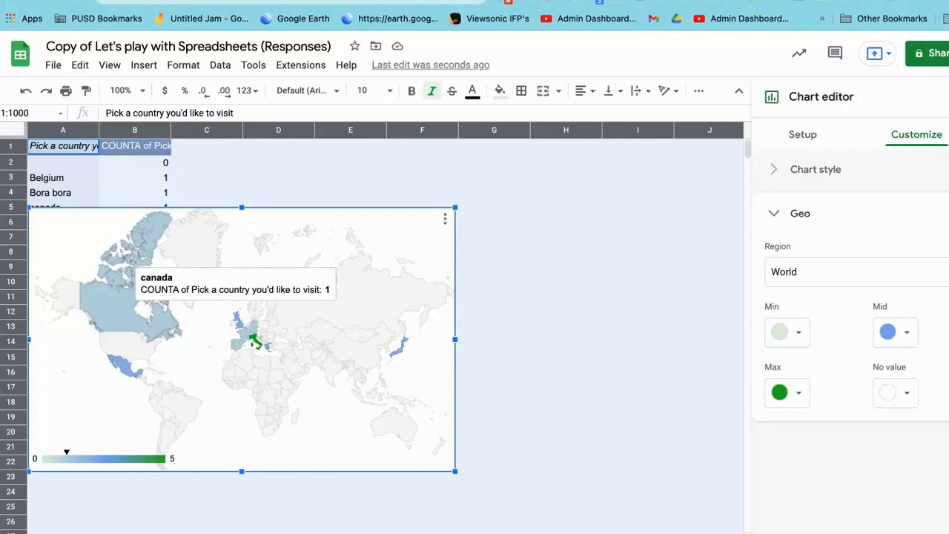